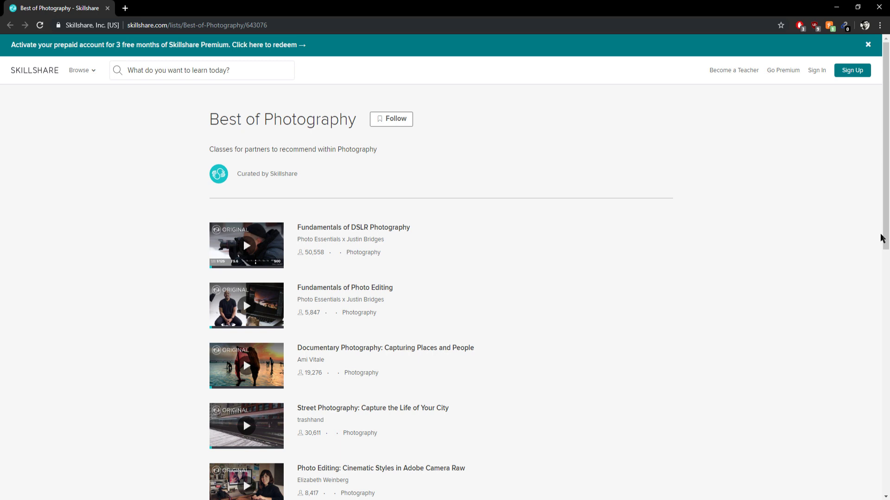
Scroll the Best of Photography class list, then minimize Chrome to reveal _DSC4132 copy.jpg.
{"action": "left_click_drag", "start_coordinate": [885, 245], "coordinate": [883, 152]}
{"action": "left_click", "coordinate": [837, 7]}
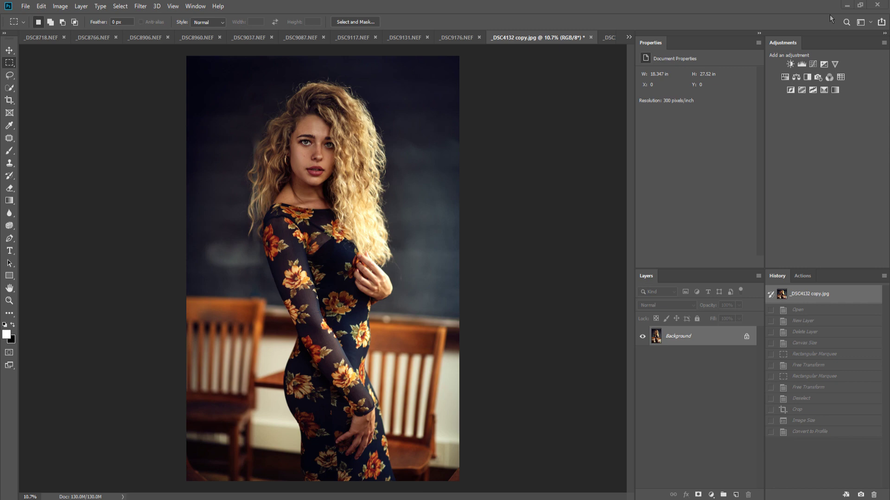
Change the canvas width from 18.347 to 22.347 inches with a centre anchor.
{"action": "left_click", "coordinate": [59, 7]}
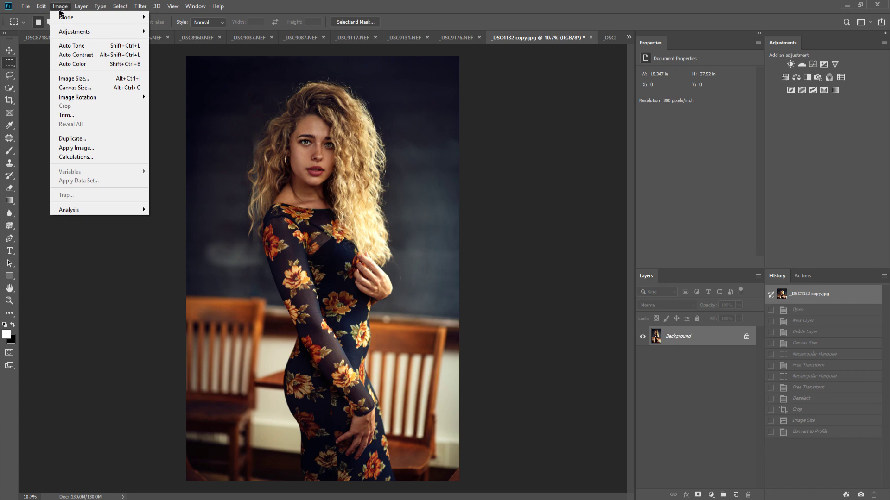
{"action": "left_click", "coordinate": [89, 88]}
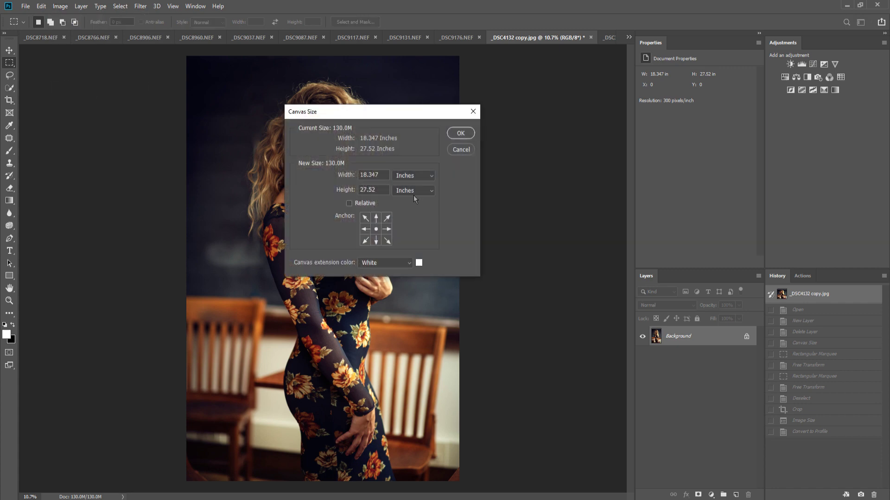
{"action": "left_click_drag", "start_coordinate": [366, 176], "coordinate": [360, 176]}
{"action": "type", "text": "22"}
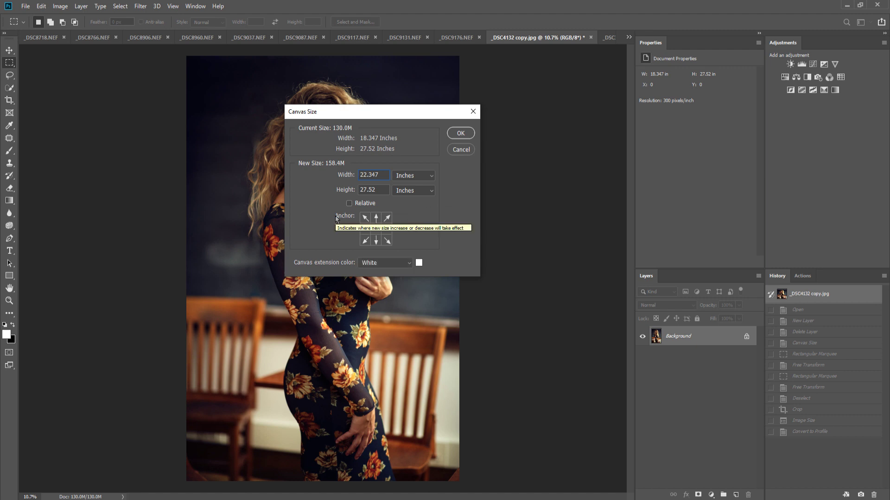
{"action": "left_click", "coordinate": [460, 134]}
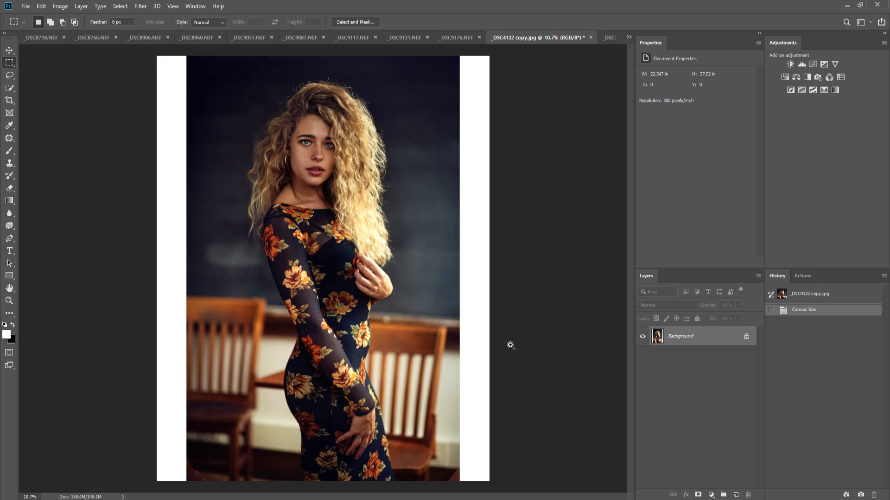
Stretch the left background strip outward past the canvas edge to cover the white margin.
{"action": "scroll", "coordinate": [488, 342], "scroll_direction": "down", "scroll_amount": 2}
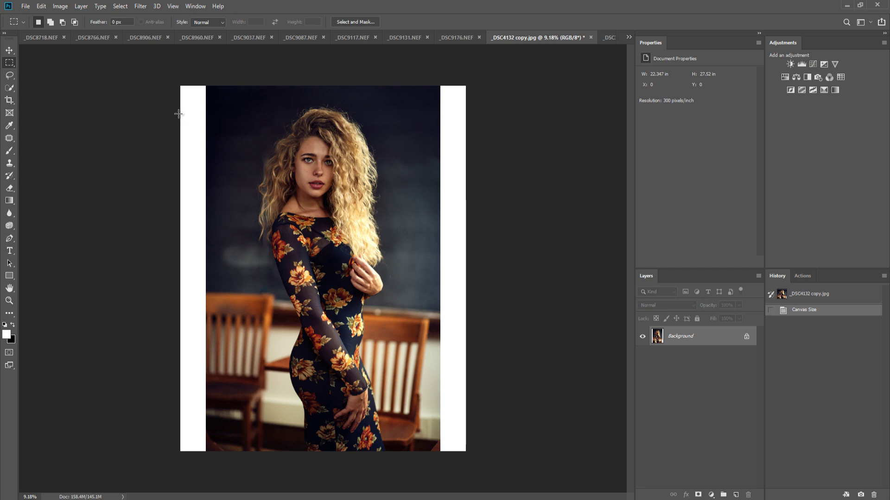
{"action": "left_click_drag", "start_coordinate": [169, 75], "coordinate": [254, 451]}
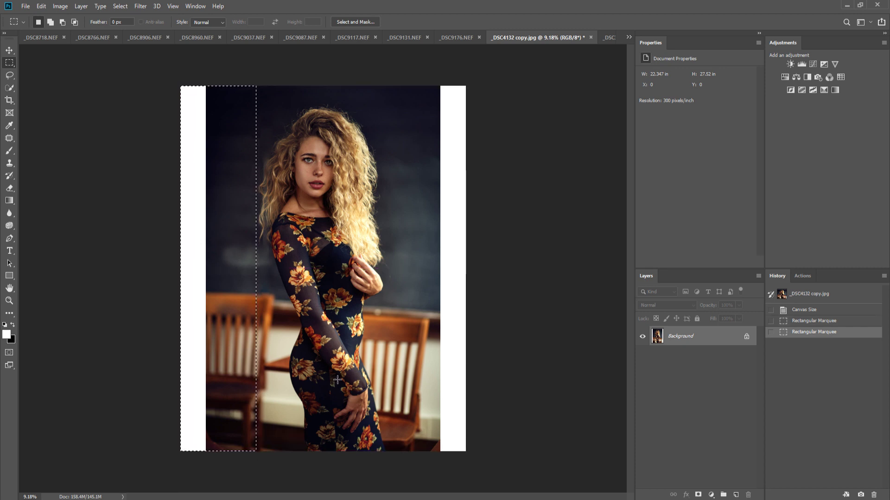
{"action": "key", "text": "ctrl+t"}
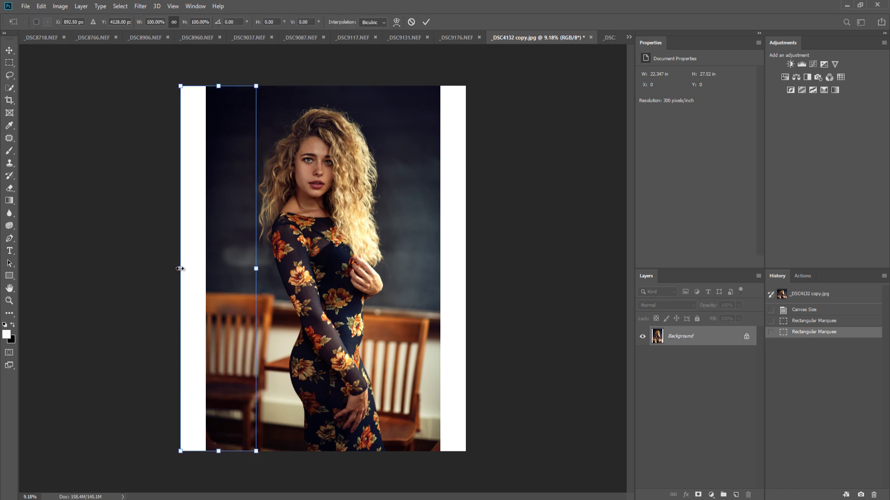
{"action": "left_click_drag", "start_coordinate": [181, 268], "coordinate": [139, 269]}
{"action": "key", "text": "Return"}
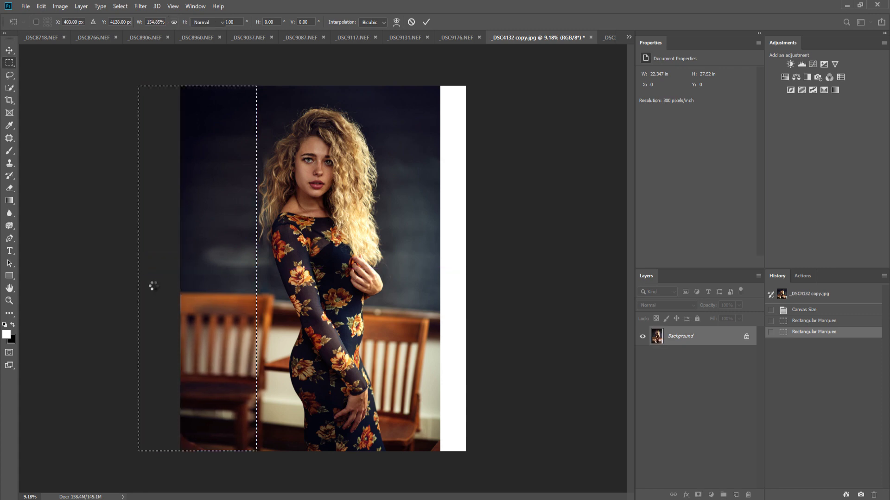
Stretch the right background strip over its white margin and clear the selection.
{"action": "left_click_drag", "start_coordinate": [476, 67], "coordinate": [385, 471]}
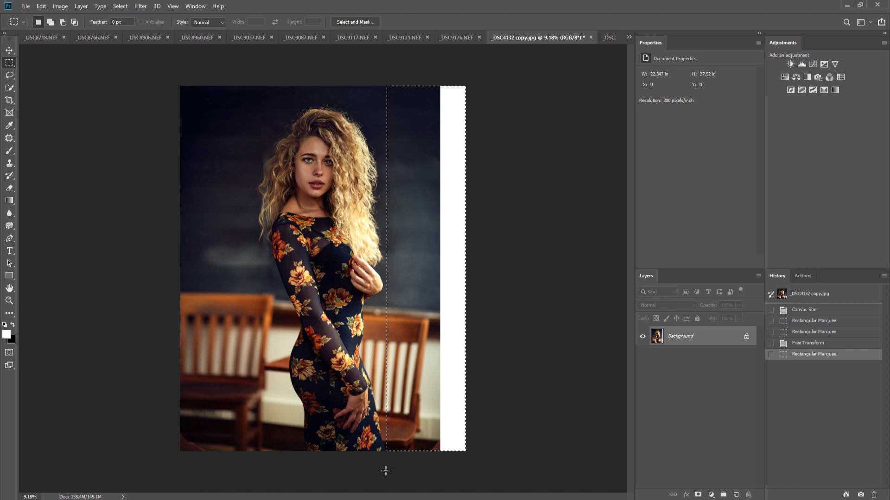
{"action": "key", "text": "ctrl+t"}
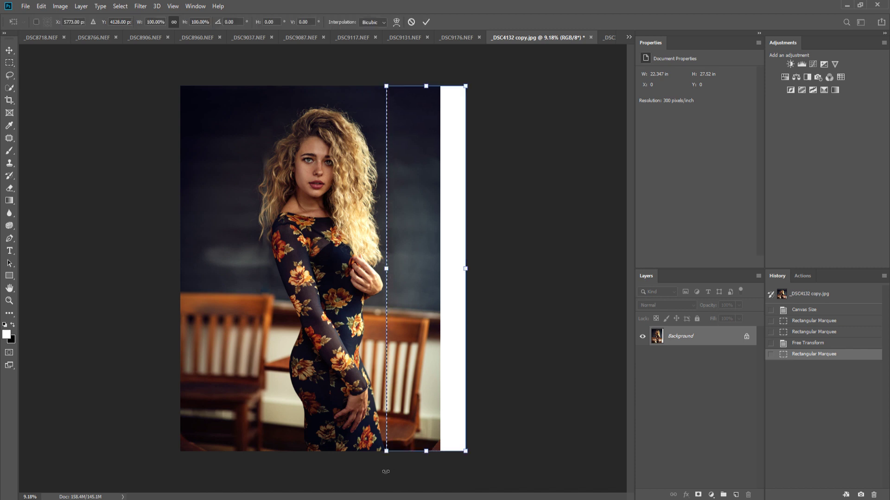
{"action": "left_click_drag", "start_coordinate": [464, 268], "coordinate": [505, 268]}
{"action": "key", "text": "Return"}
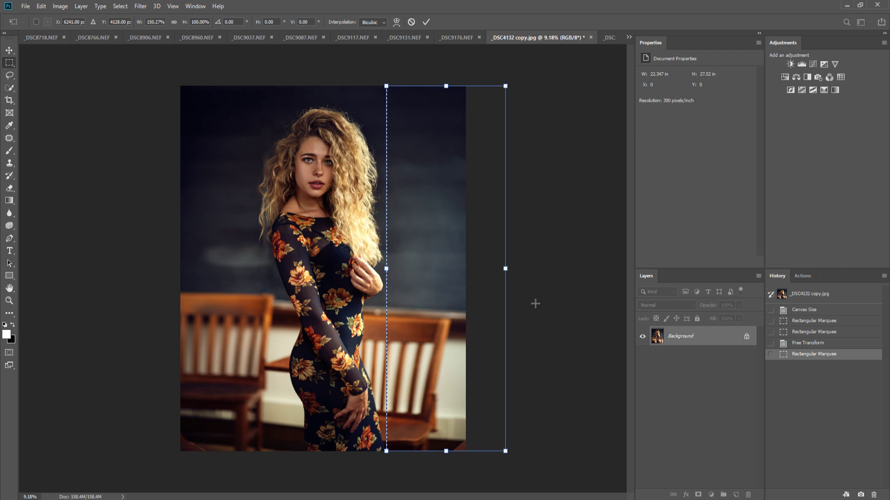
{"action": "key", "text": "ctrl+d"}
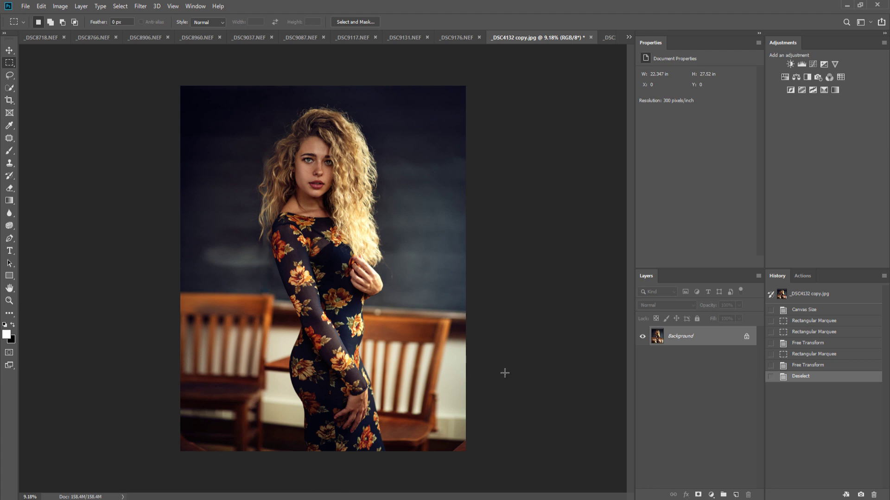
{"action": "left_click", "coordinate": [606, 37]}
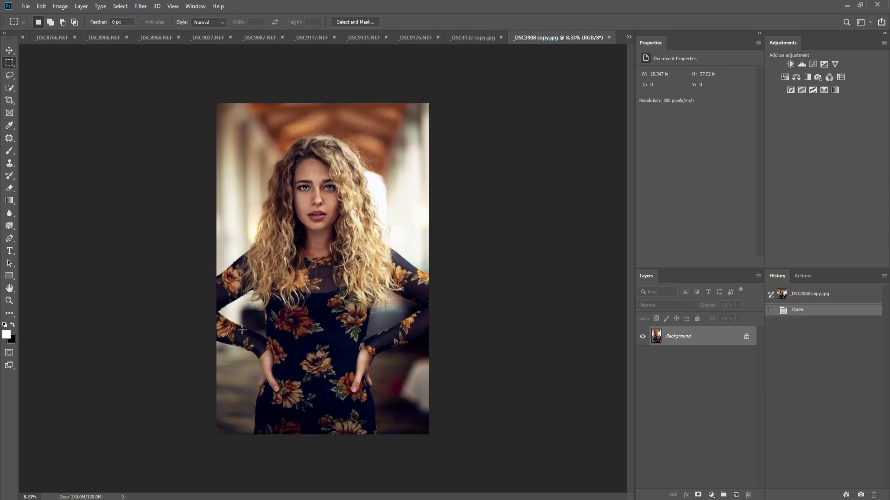
{"action": "left_click", "coordinate": [469, 37]}
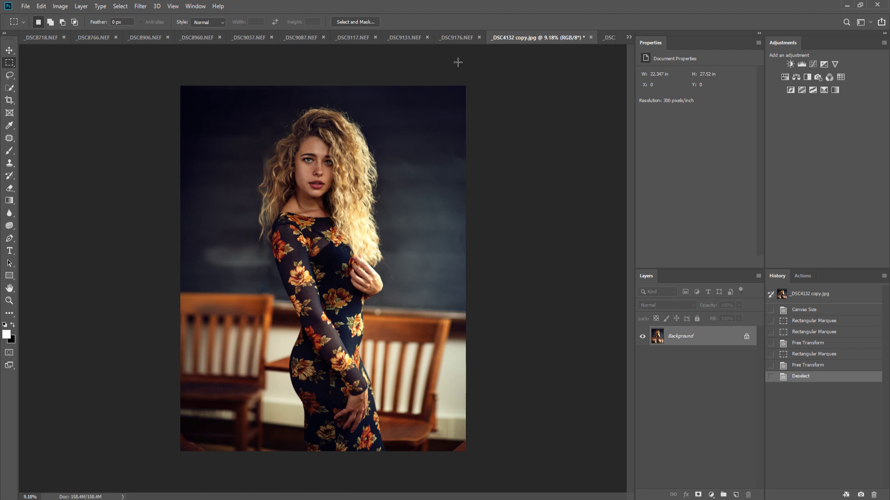
Crop with the 4 : 5 (8 : 10) preset, trimming the portrait to 22.013 × 27.52 inches.
{"action": "key", "text": "c"}
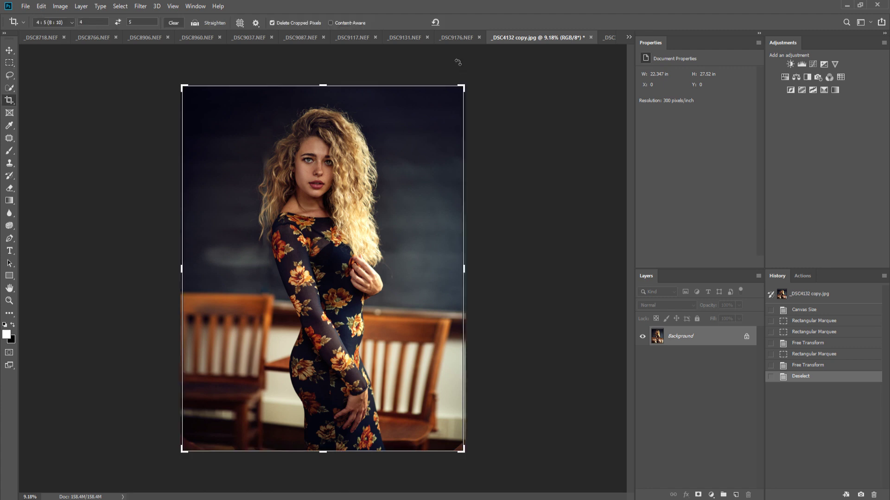
{"action": "left_click", "coordinate": [57, 23]}
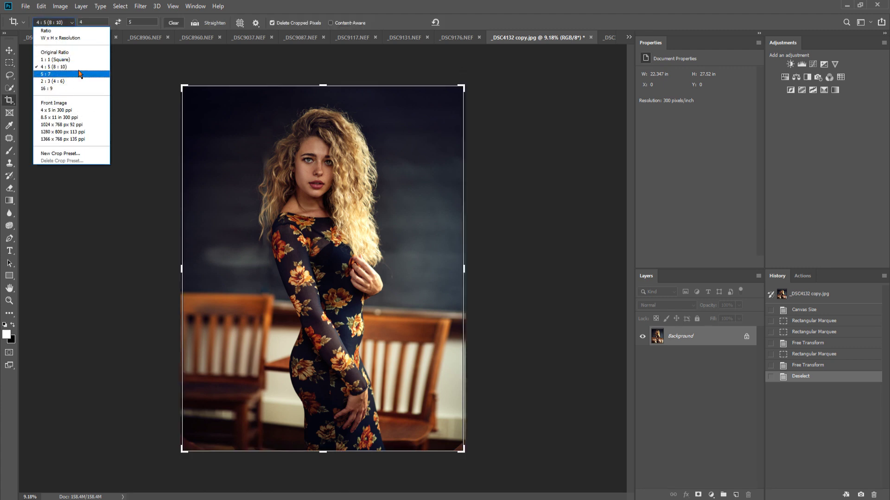
{"action": "left_click", "coordinate": [65, 67]}
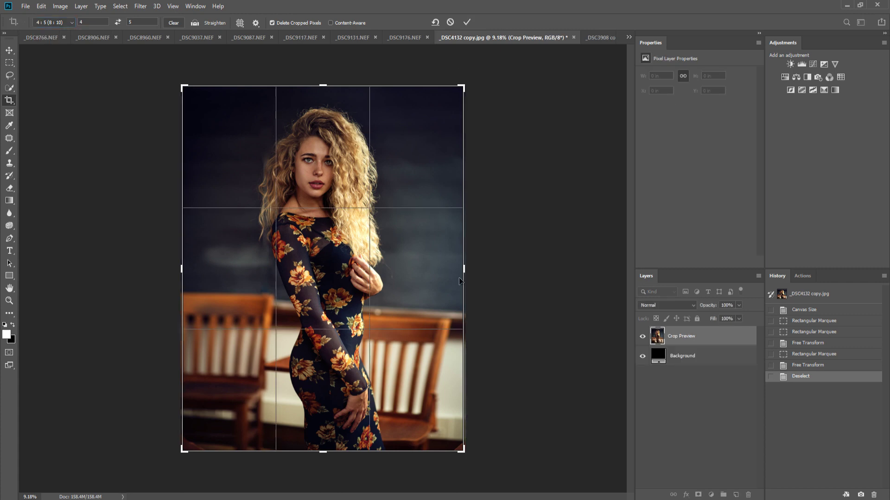
{"action": "key", "text": "Return"}
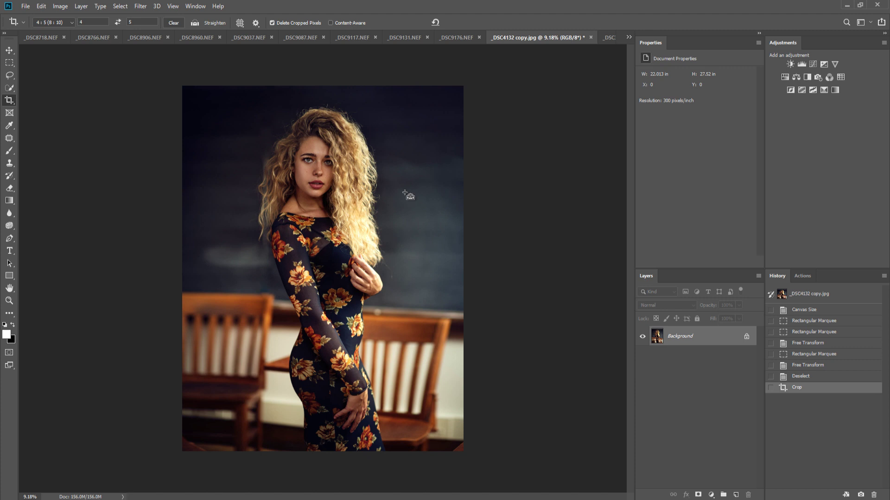
Set the image height to 2048 px, giving 1638 × 2048 px, then zoom in.
{"action": "key", "text": "ctrl+alt+i"}
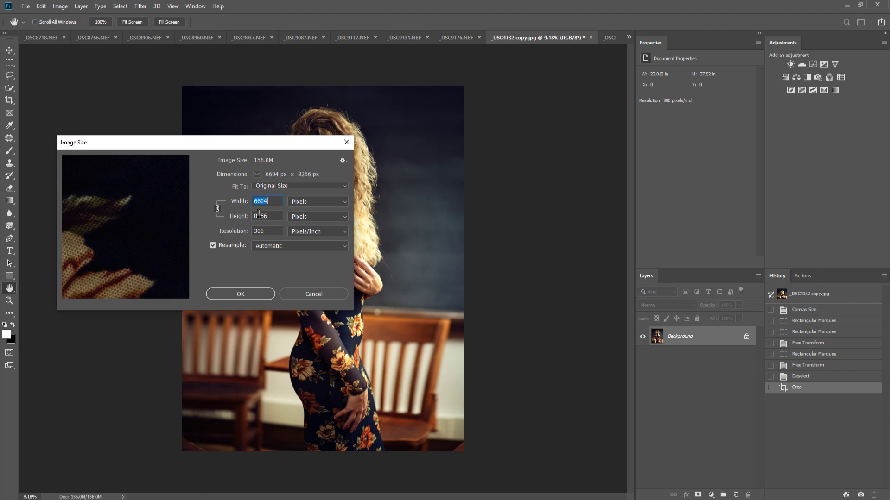
{"action": "left_click", "coordinate": [274, 217]}
{"action": "type", "text": "2048"}
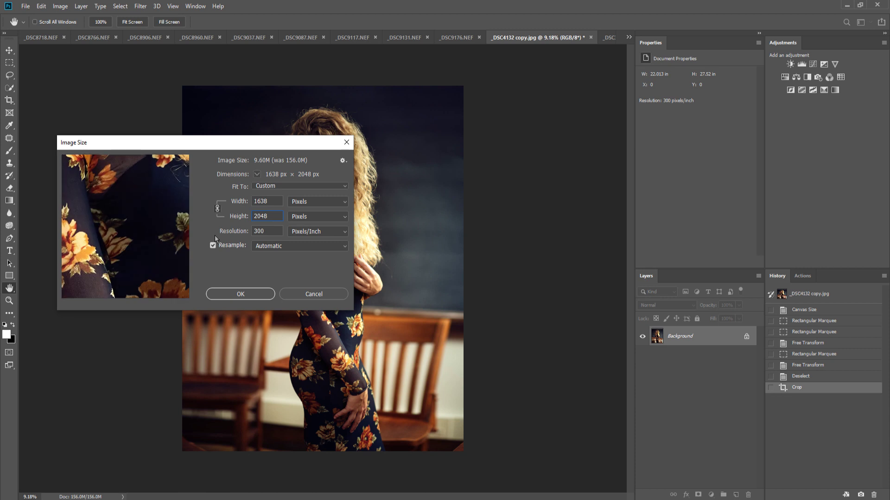
{"action": "key", "text": "Return"}
{"action": "key", "text": "c"}
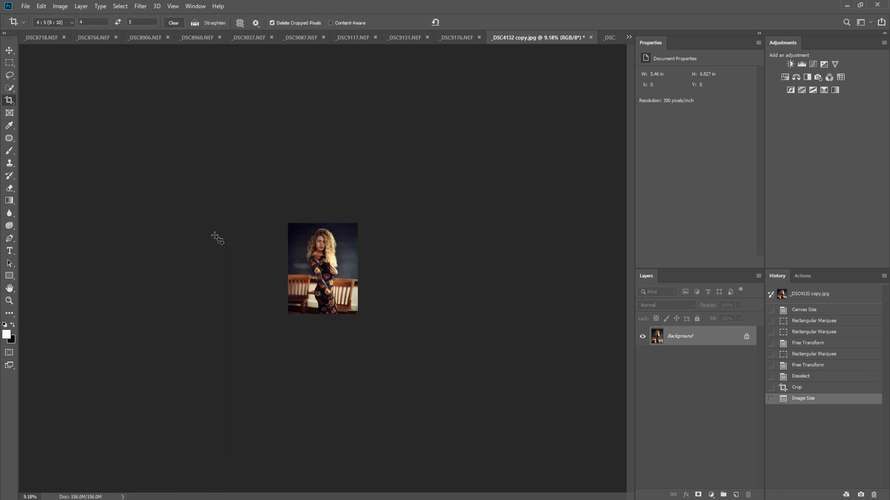
{"action": "left_click", "coordinate": [312, 324]}
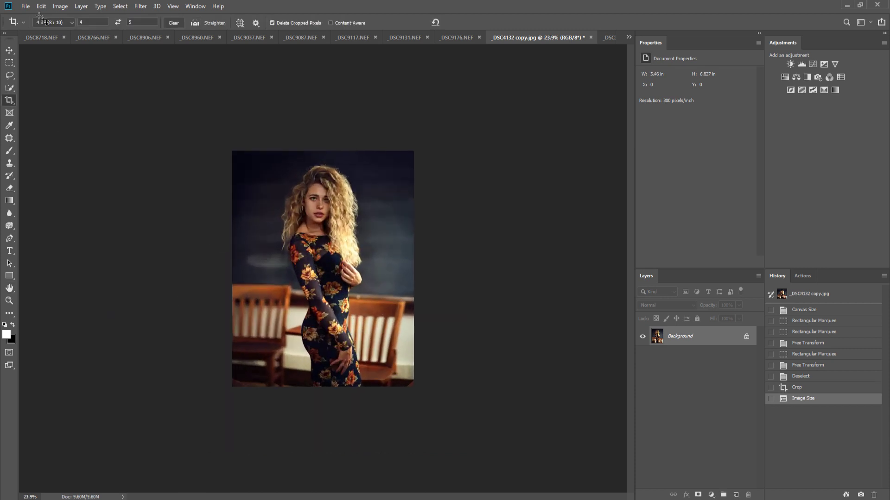
In Convert to Profile, choose Working RGB - sRGB IEC61966-2.1 as the destination.
{"action": "left_click", "coordinate": [42, 6]}
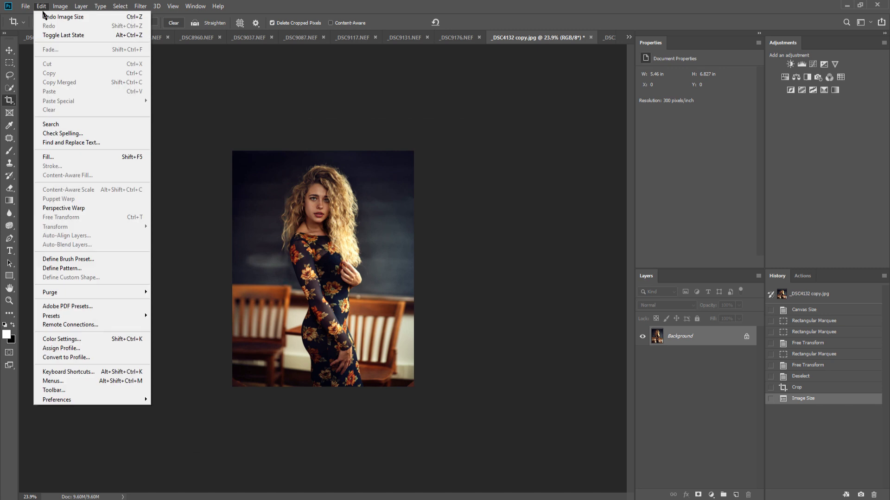
{"action": "left_click", "coordinate": [88, 358]}
{"action": "left_click", "coordinate": [455, 215]}
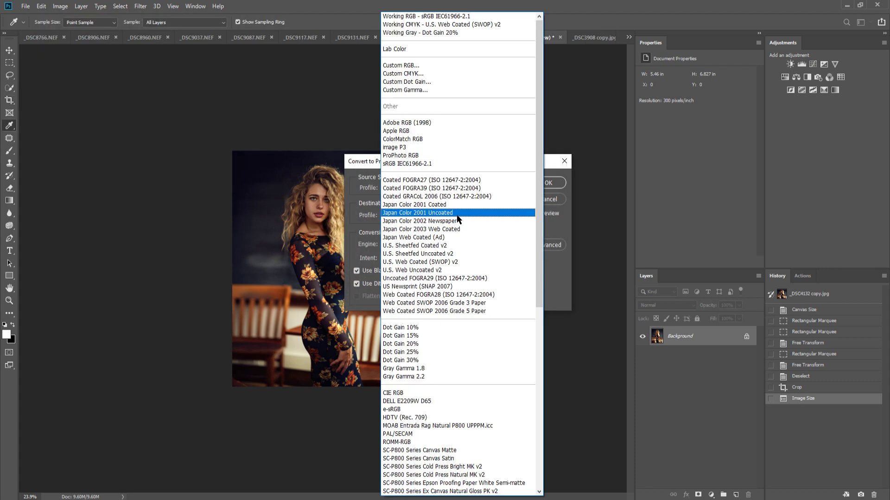
{"action": "left_click", "coordinate": [428, 16]}
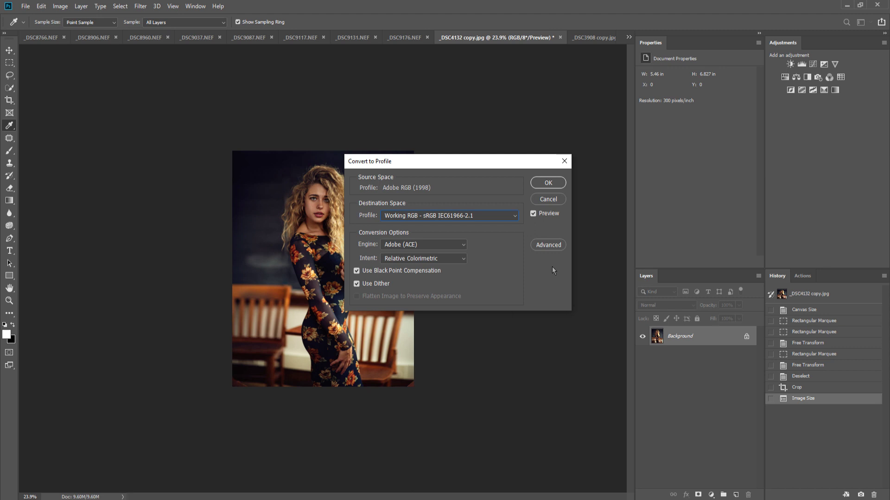
Confirm the sRGB conversion and fit the 1638 × 2048 portrait to the window.
{"action": "left_click", "coordinate": [548, 183]}
{"action": "key", "text": "c"}
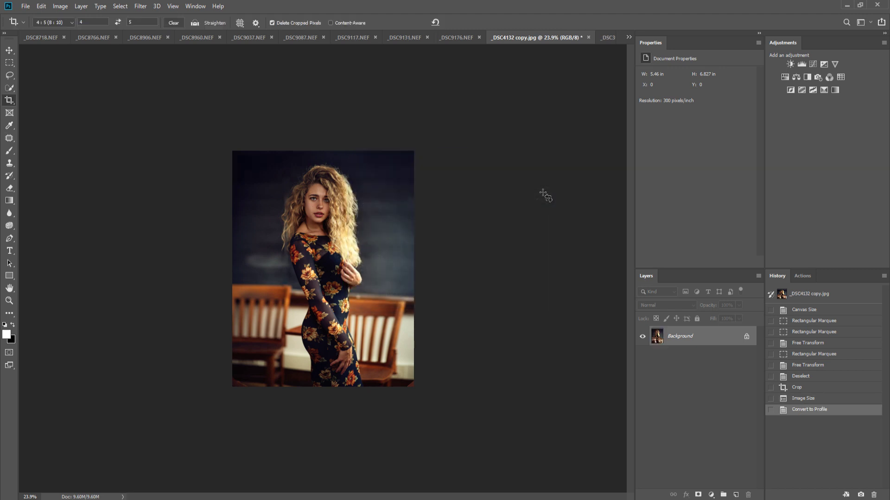
{"action": "key", "text": "ctrl+0"}
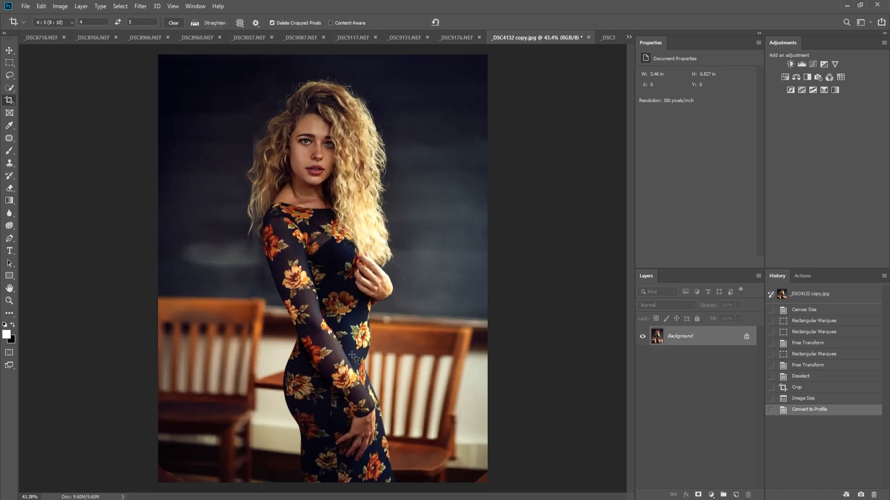